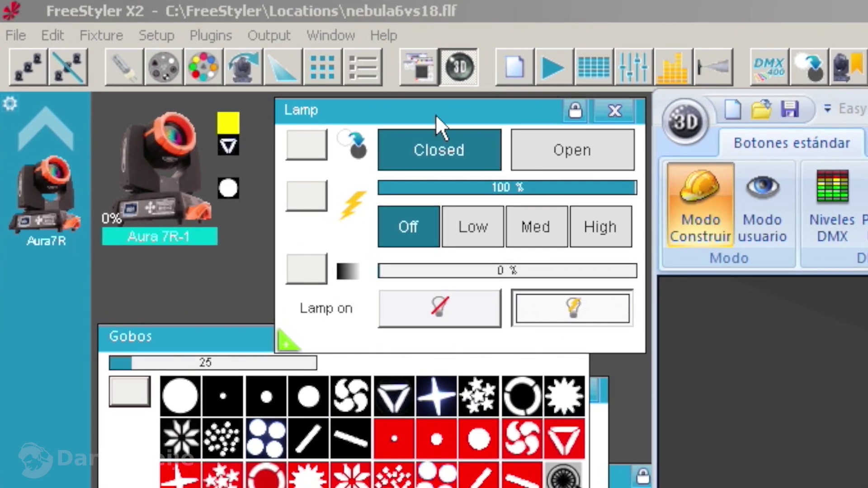
Toggle the Aura 7R's shutter repeatedly between closed and open, and leave it open
{"action": "mouse_move", "coordinate": [435, 115]}
{"action": "left_mouse_down"}
{"action": "mouse_move", "coordinate": [444, 115]}
{"action": "mouse_move", "coordinate": [432, 114]}
{"action": "left_mouse_up"}
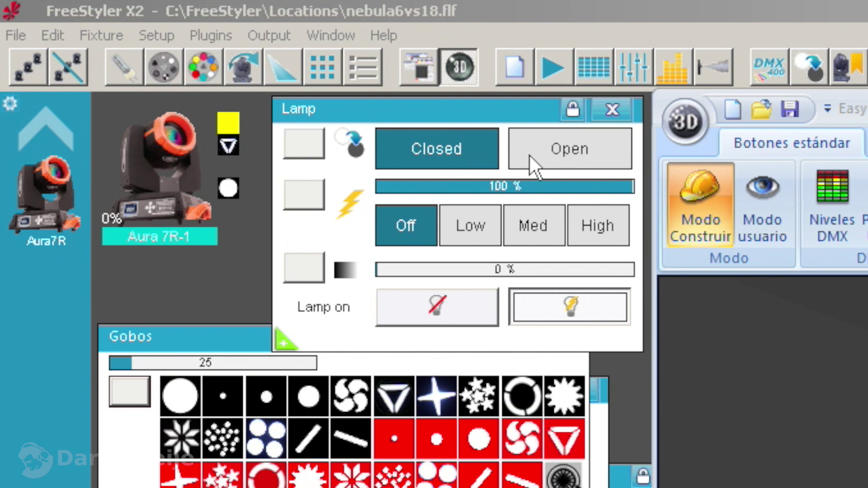
{"action": "left_click", "coordinate": [571, 150]}
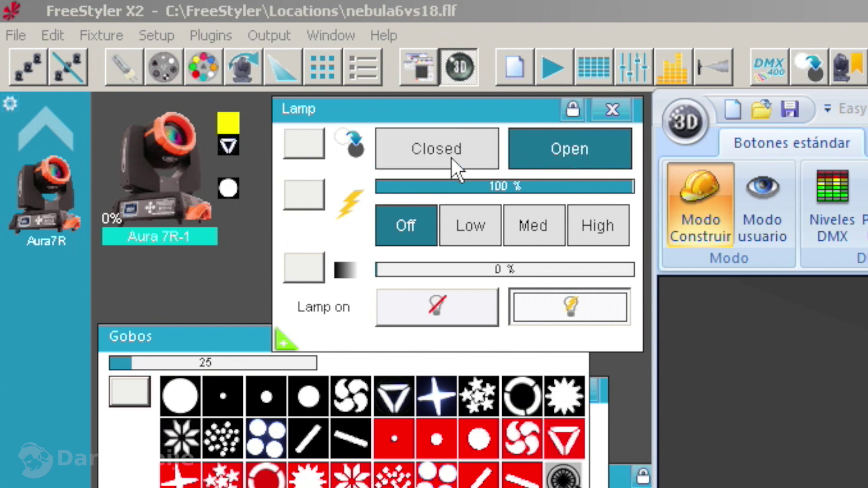
{"action": "left_click", "coordinate": [452, 158]}
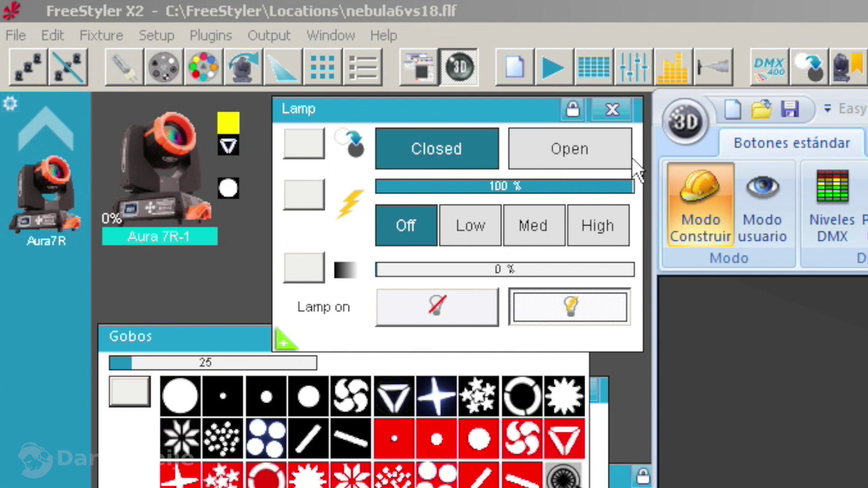
{"action": "left_click", "coordinate": [558, 151]}
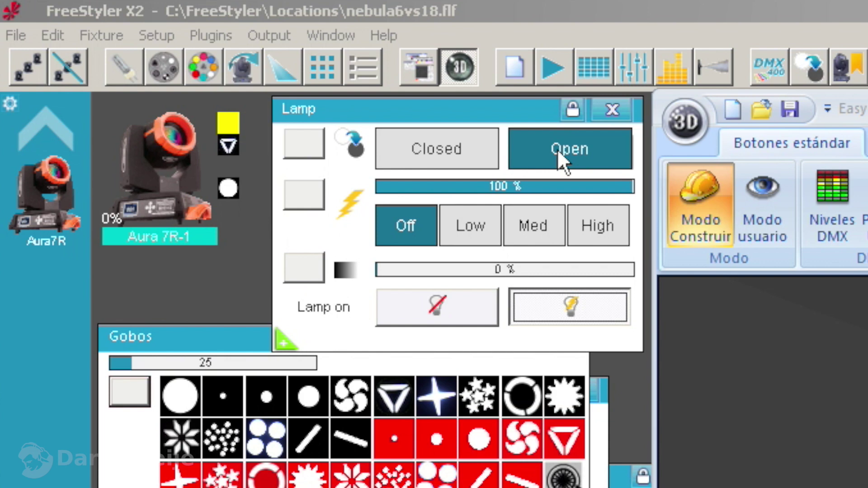
{"action": "left_click", "coordinate": [415, 158]}
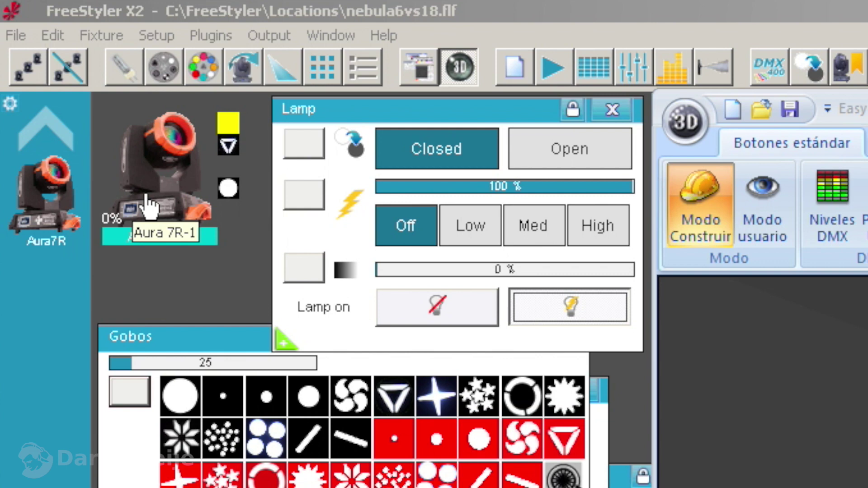
{"action": "left_click", "coordinate": [554, 153]}
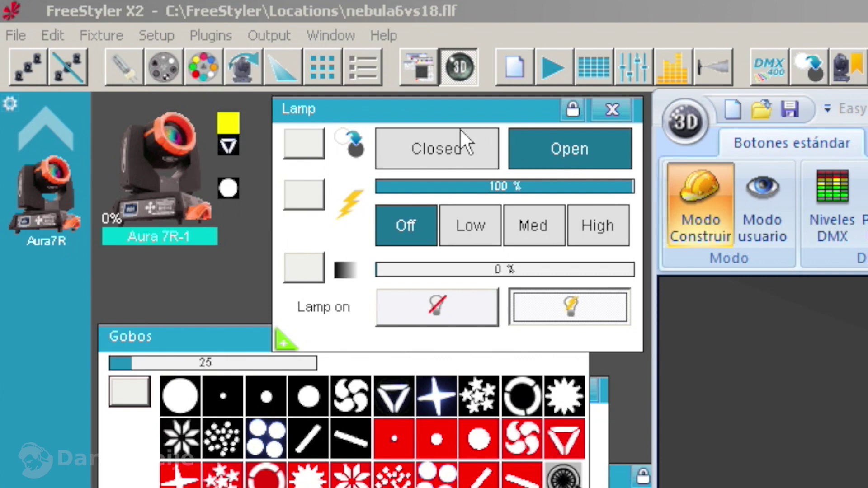
{"action": "left_click", "coordinate": [439, 149]}
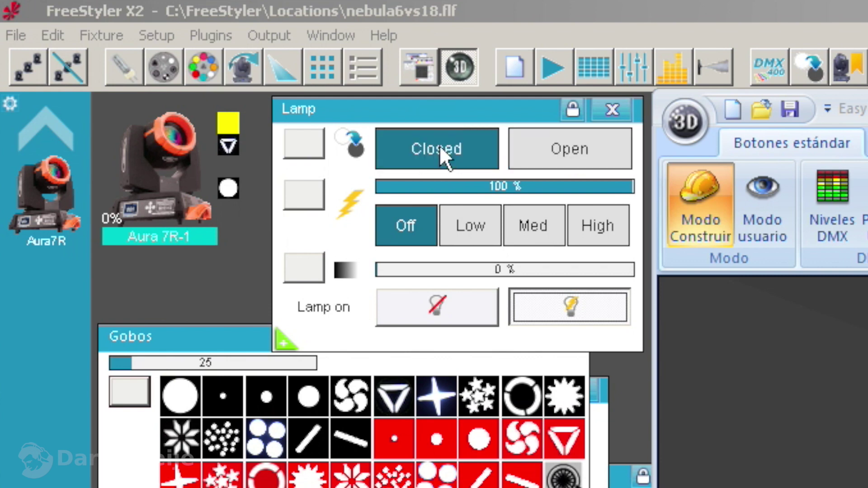
{"action": "left_click", "coordinate": [547, 138]}
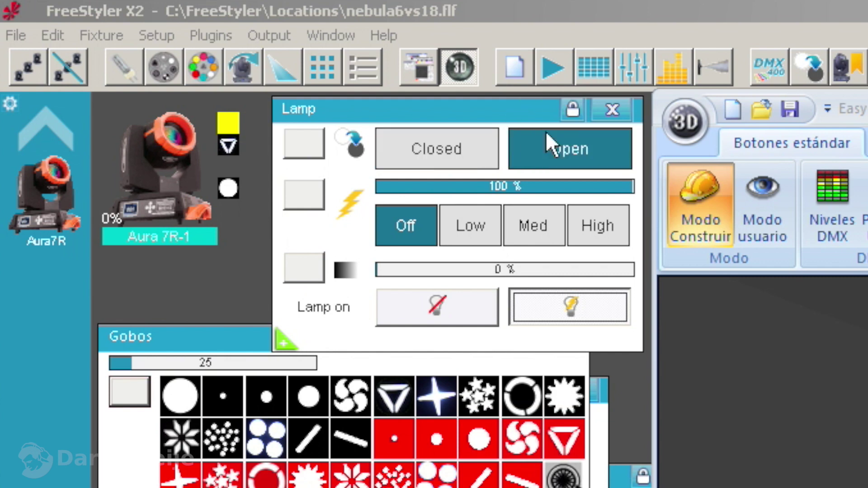
Try the low, medium and high strobe speeds, and switch the strobe off with the shutter open
{"action": "left_click", "coordinate": [473, 222]}
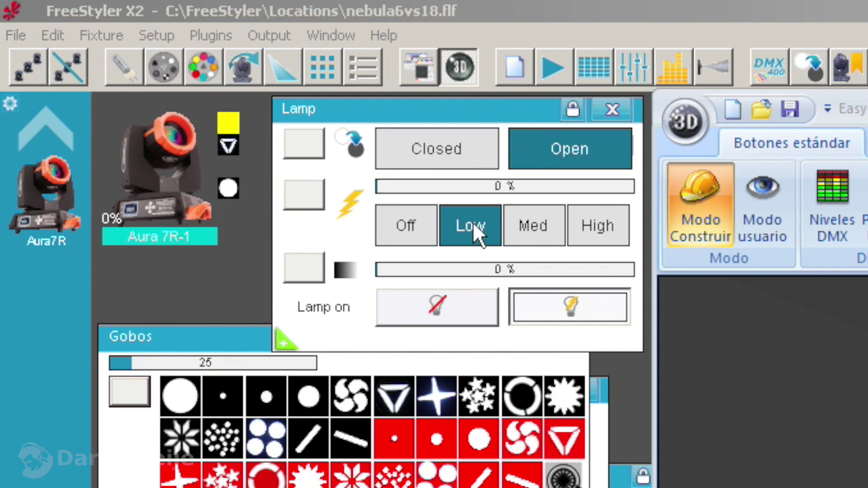
{"action": "left_click", "coordinate": [535, 228]}
{"action": "left_click", "coordinate": [619, 232]}
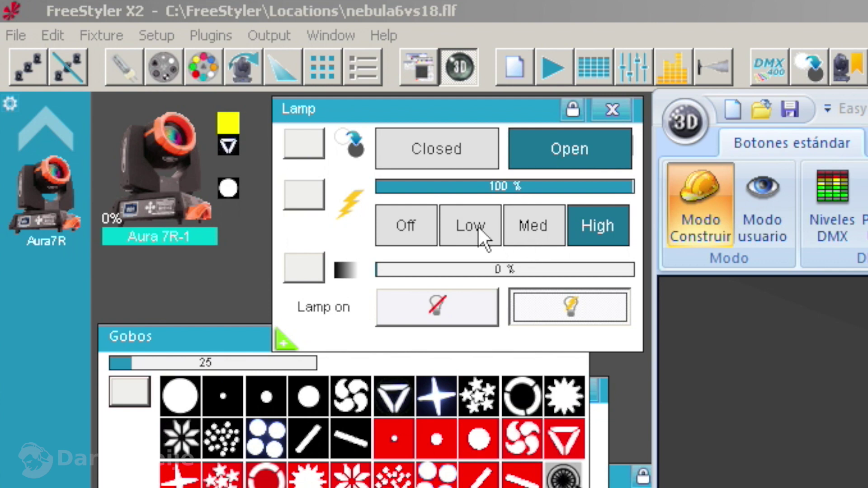
{"action": "left_click", "coordinate": [406, 228]}
{"action": "left_click", "coordinate": [556, 144]}
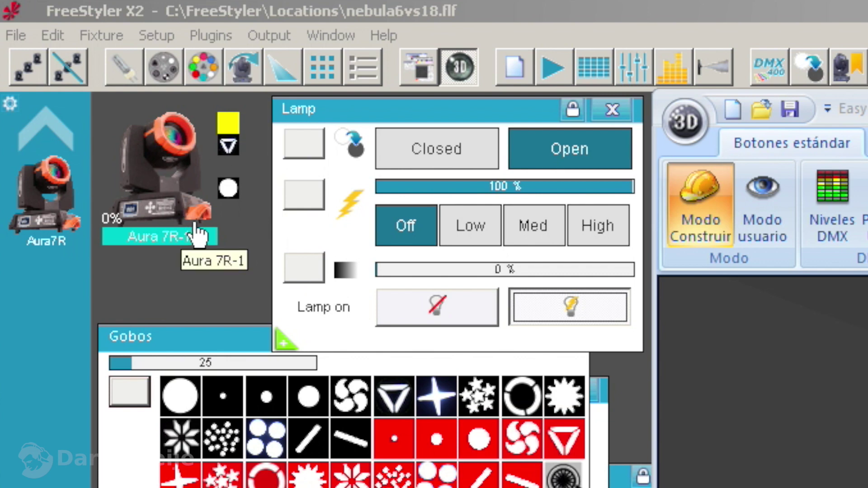
Raise the Aura 7R's lamp intensity to 100%
{"action": "left_click_drag", "start_coordinate": [437, 269], "coordinate": [692, 292]}
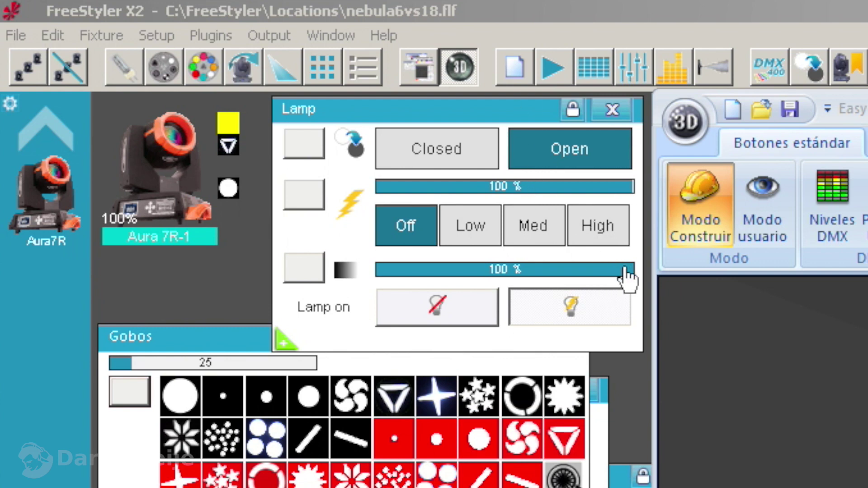
{"action": "left_click_drag", "start_coordinate": [630, 275], "coordinate": [636, 273]}
{"action": "left_click_drag", "start_coordinate": [544, 267], "coordinate": [651, 283]}
{"action": "left_click_drag", "start_coordinate": [539, 276], "coordinate": [638, 265]}
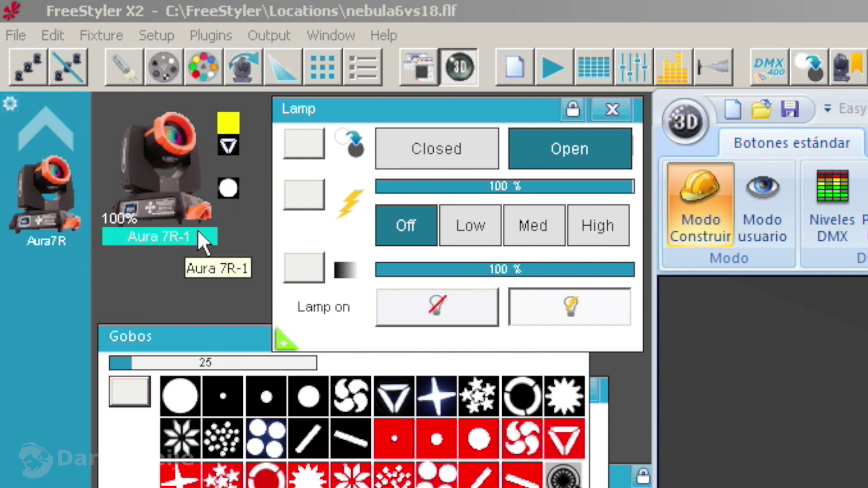
Try dimming the lamp intensity to about 71%, 44% and 65%, and return it to 100%
{"action": "left_click", "coordinate": [557, 270]}
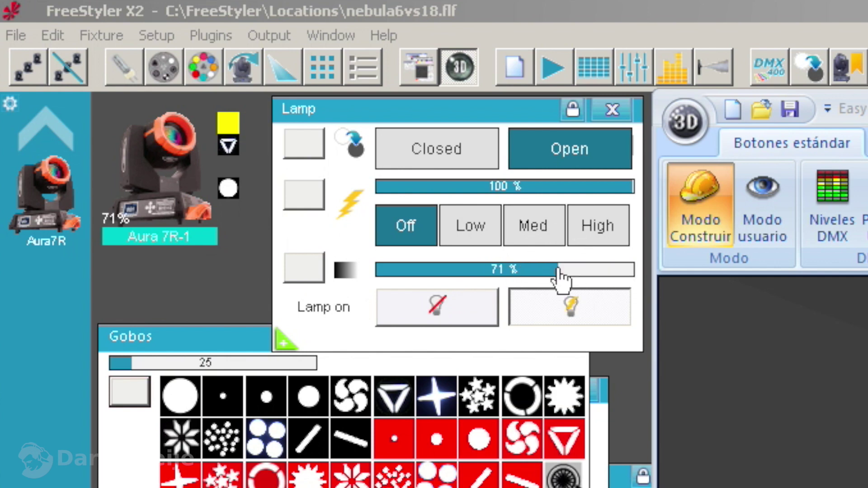
{"action": "left_click", "coordinate": [490, 271]}
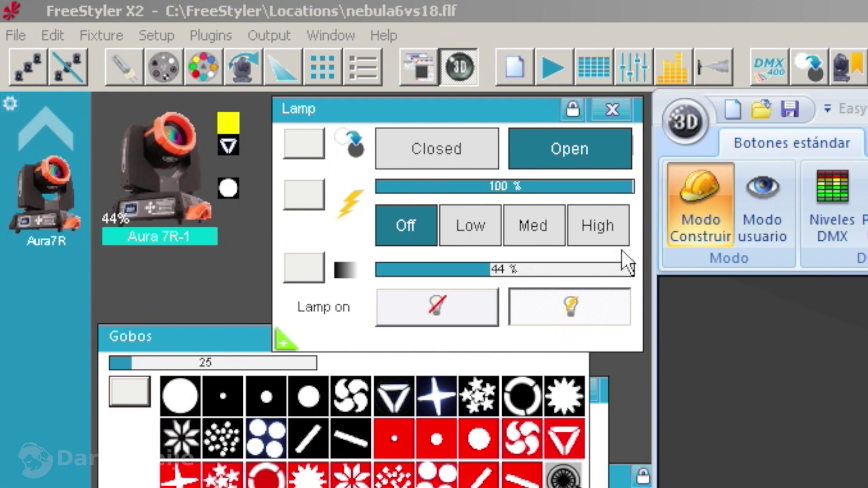
{"action": "left_click", "coordinate": [626, 271]}
{"action": "left_click", "coordinate": [633, 270]}
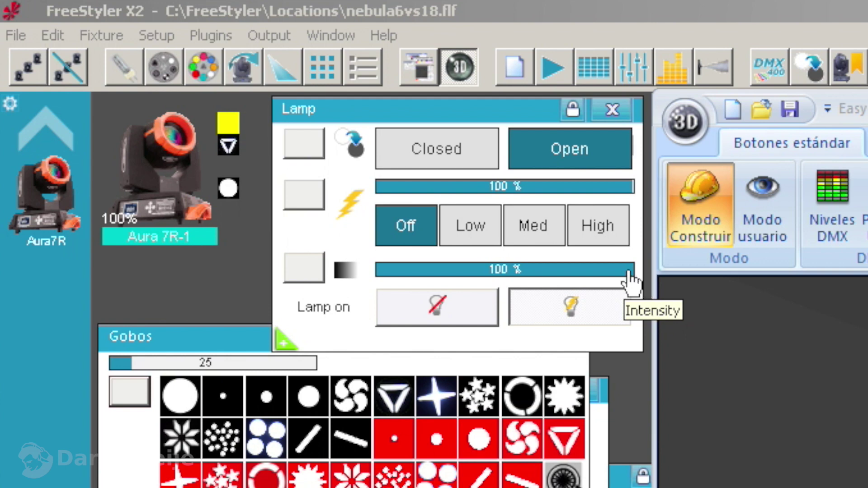
{"action": "left_click", "coordinate": [546, 279]}
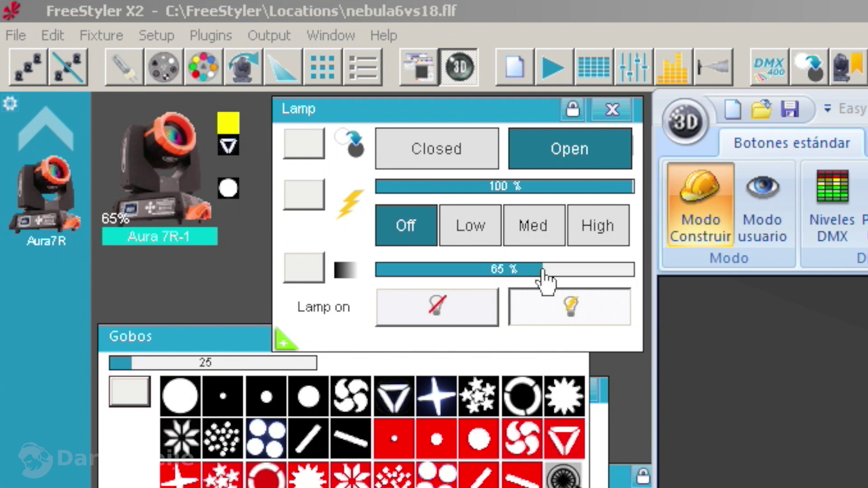
{"action": "left_click_drag", "start_coordinate": [578, 277], "coordinate": [662, 265]}
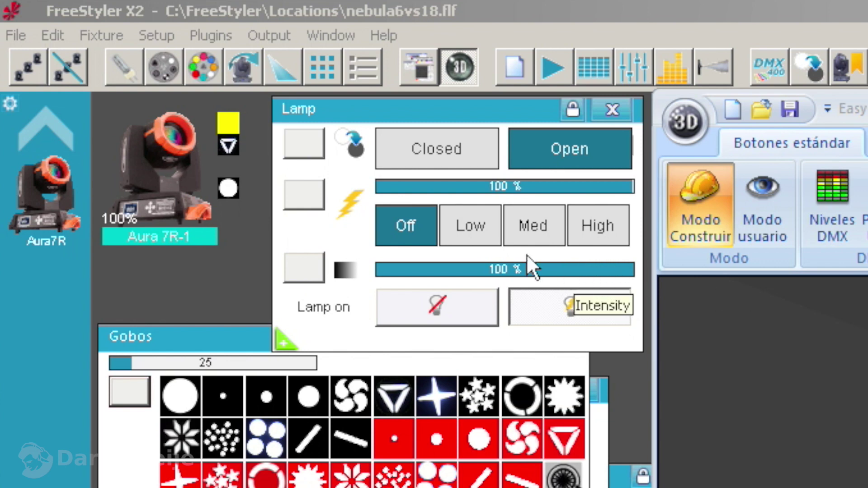
{"action": "left_click_drag", "start_coordinate": [535, 269], "coordinate": [698, 281]}
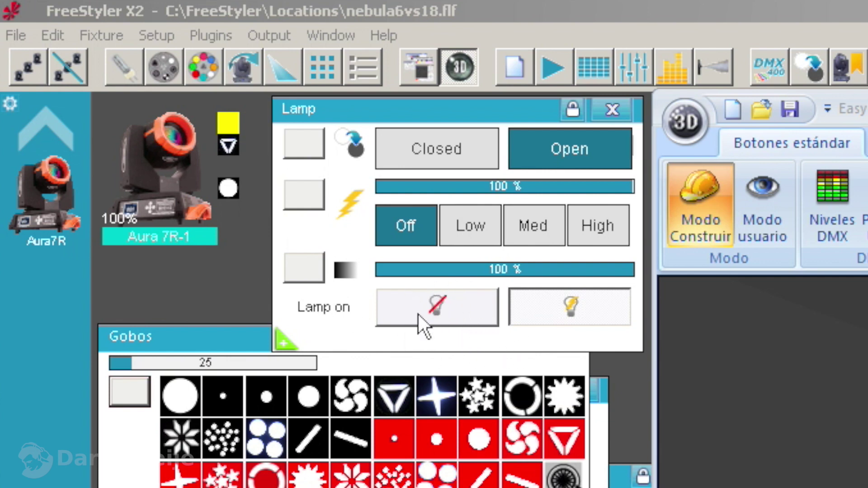
Switch the fixture's lamp off and back on
{"action": "left_click", "coordinate": [441, 311]}
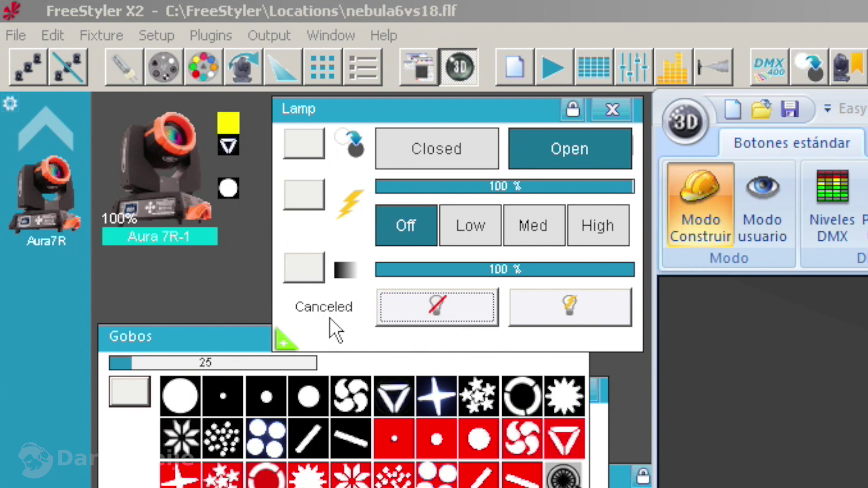
{"action": "left_click", "coordinate": [428, 313]}
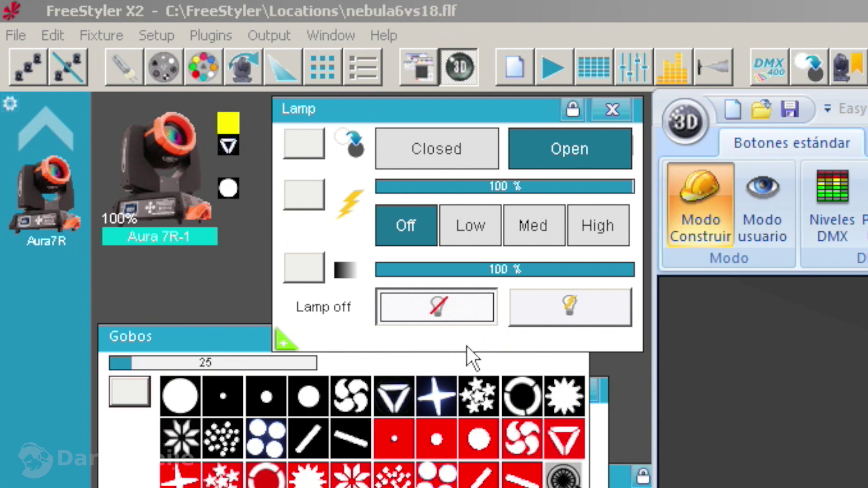
{"action": "left_click", "coordinate": [581, 308]}
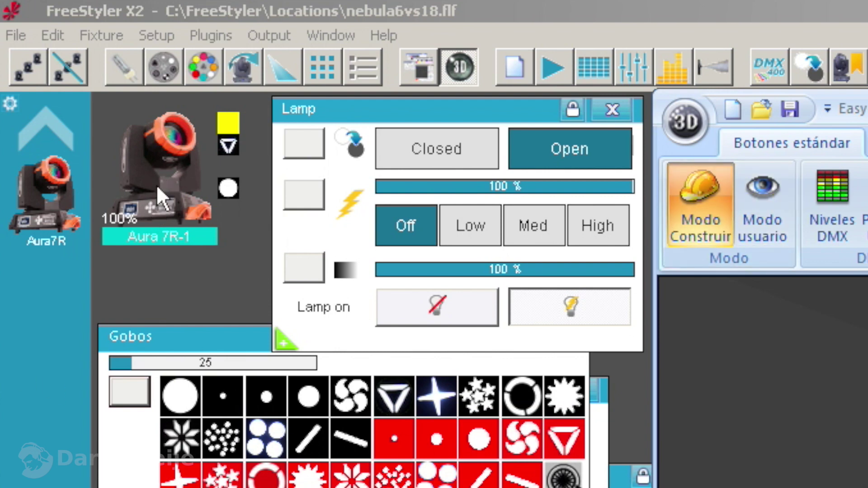
Open the fixture setup to check the Aura 7R's DMX address, close it and select the fixture
{"action": "left_click", "coordinate": [168, 36]}
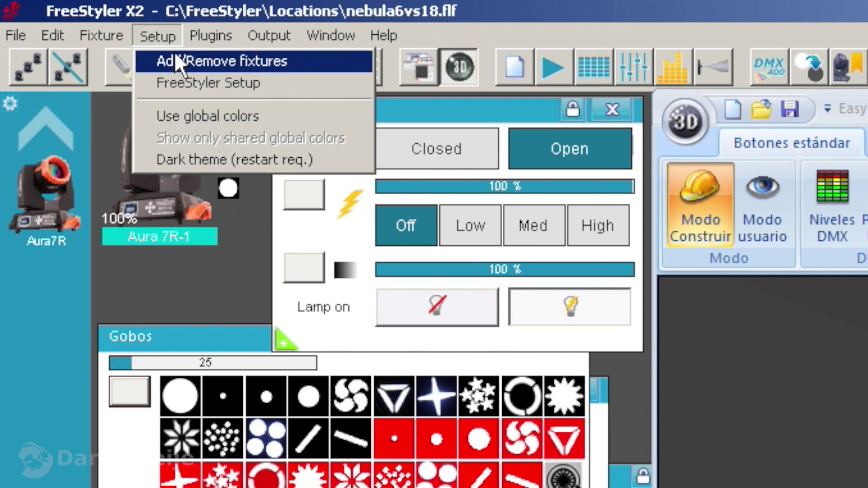
{"action": "left_click", "coordinate": [175, 59]}
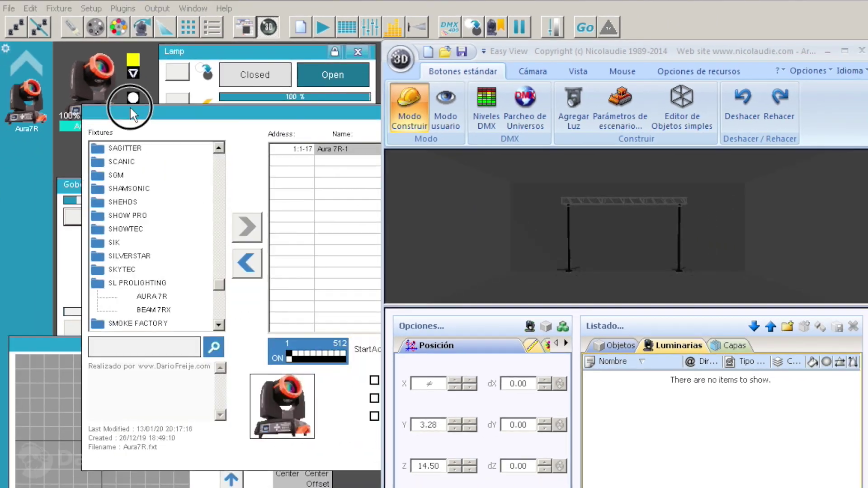
{"action": "left_click_drag", "start_coordinate": [130, 108], "coordinate": [42, 131]}
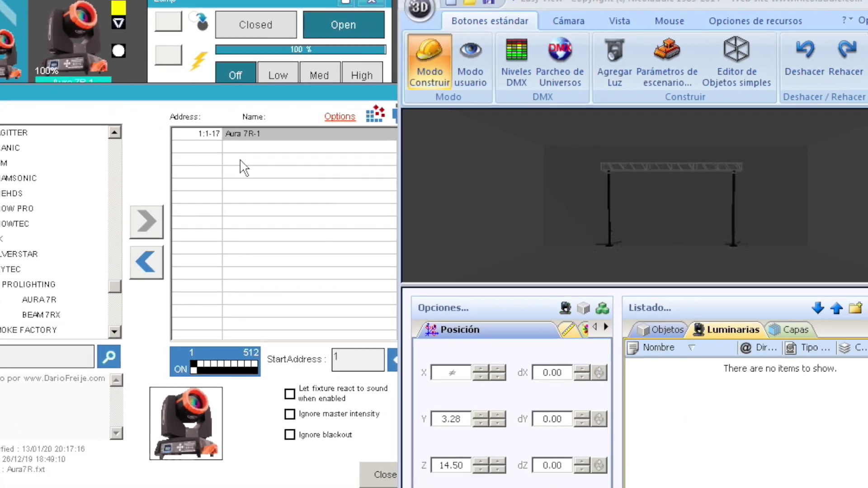
{"action": "left_click_drag", "start_coordinate": [348, 135], "coordinate": [287, 241]}
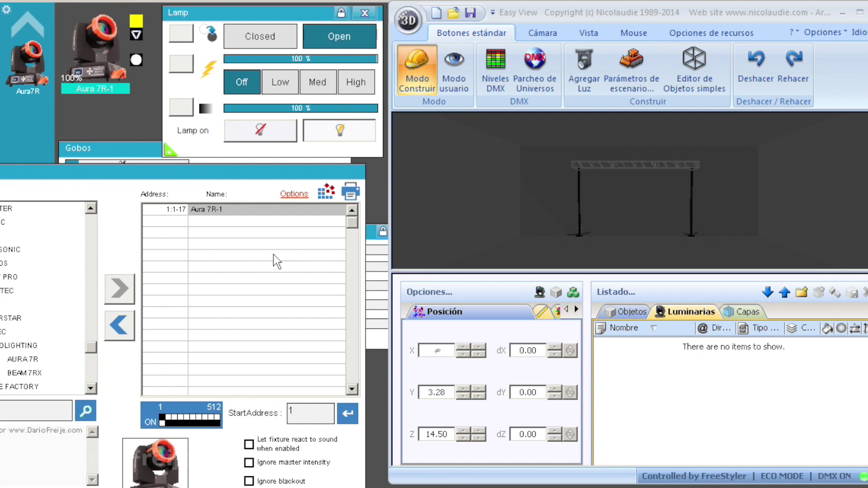
{"action": "left_click_drag", "start_coordinate": [261, 172], "coordinate": [267, 148]}
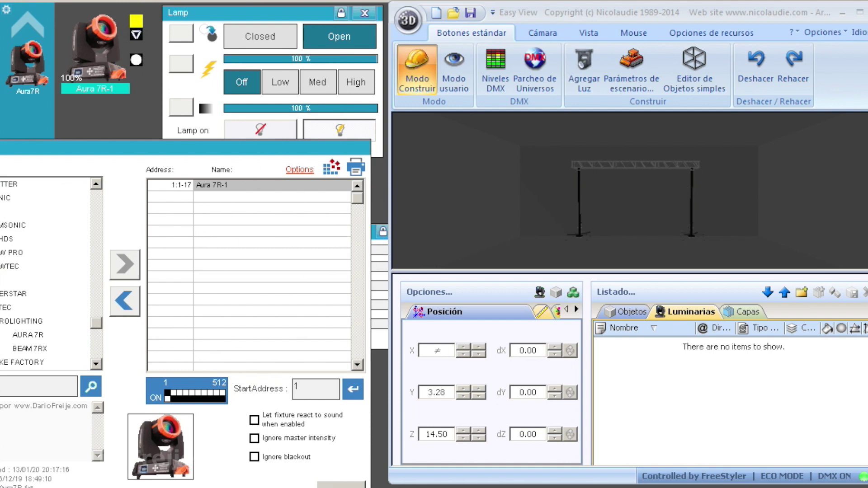
{"action": "left_click", "coordinate": [324, 484]}
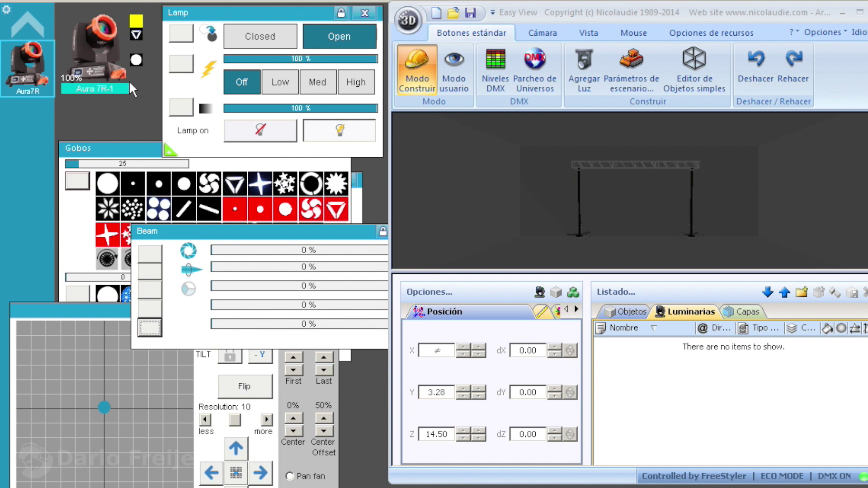
{"action": "left_click", "coordinate": [91, 47]}
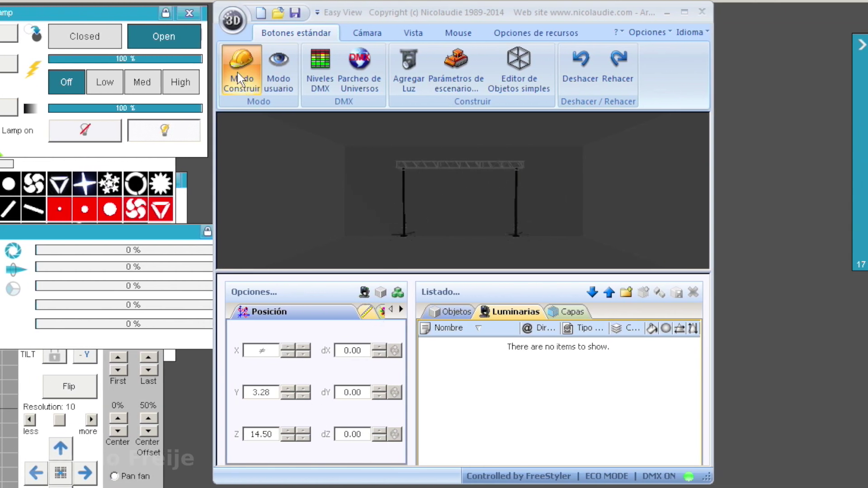
Switch to Easy View and open the patch manager for adding a light
{"action": "left_click", "coordinate": [376, 266]}
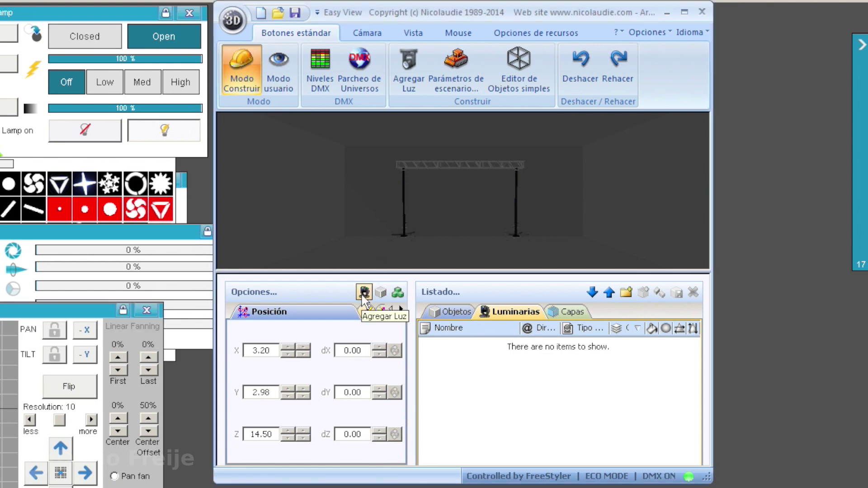
{"action": "left_click", "coordinate": [233, 20]}
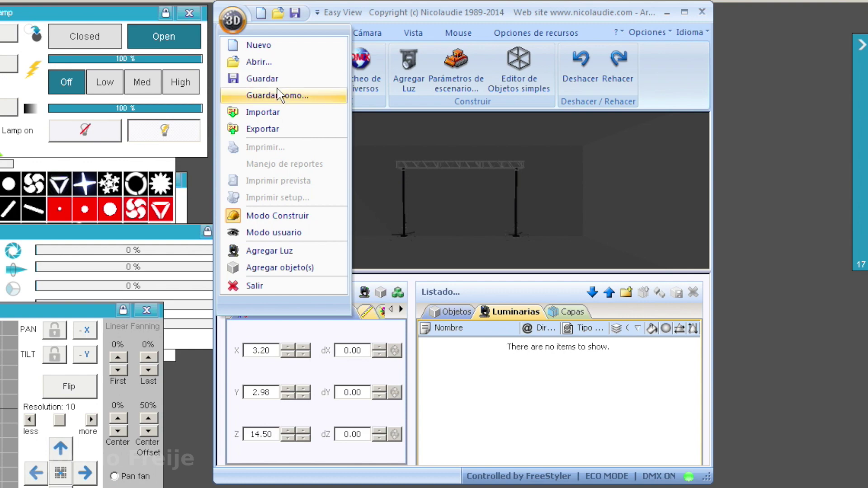
{"action": "left_click", "coordinate": [293, 254]}
Patch one aura_7r from the sl prolighting library at channel 1 of Universo DMX 1
{"action": "left_click", "coordinate": [146, 198]}
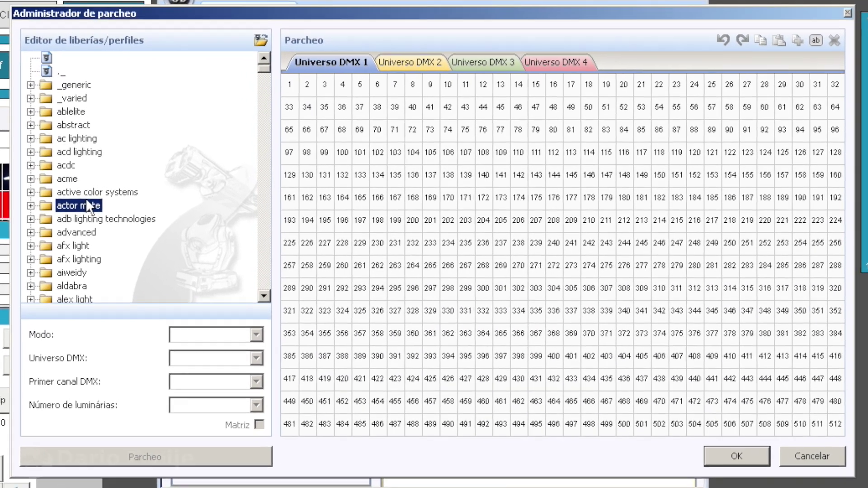
{"action": "type", "text": "sl"}
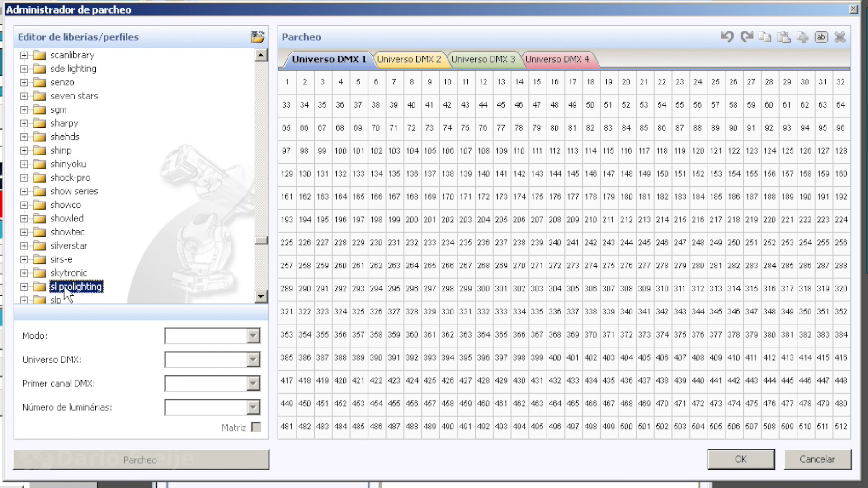
{"action": "left_click", "coordinate": [66, 290]}
{"action": "double_click", "coordinate": [67, 289]}
{"action": "left_click", "coordinate": [78, 275]}
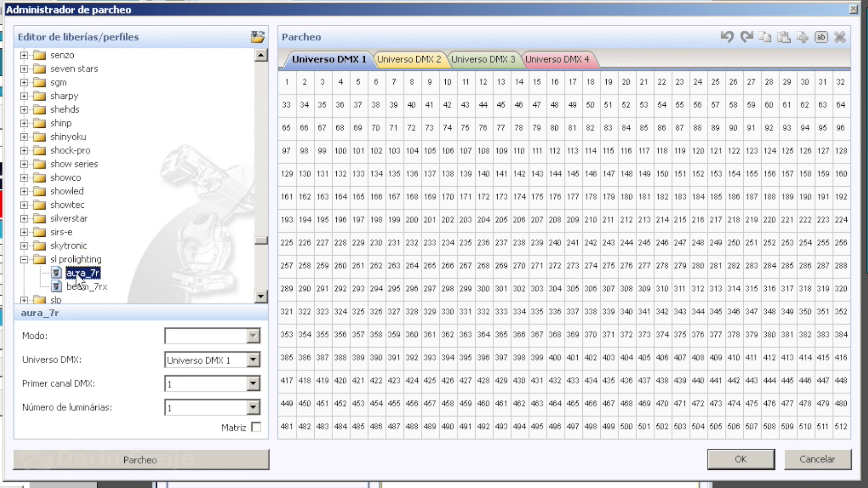
{"action": "left_click", "coordinate": [105, 455]}
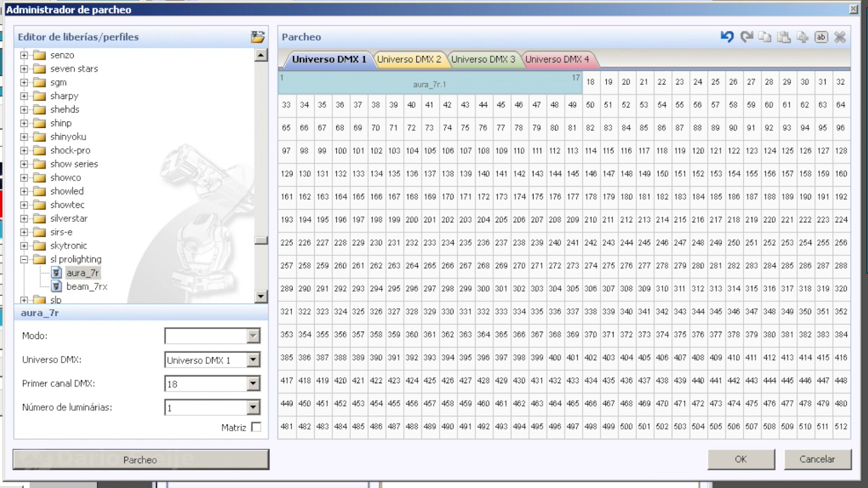
Confirm the patch and move the Aura_7R fixture to Z 14.50 and Y 2.98 on the stage
{"action": "left_click", "coordinate": [739, 459]}
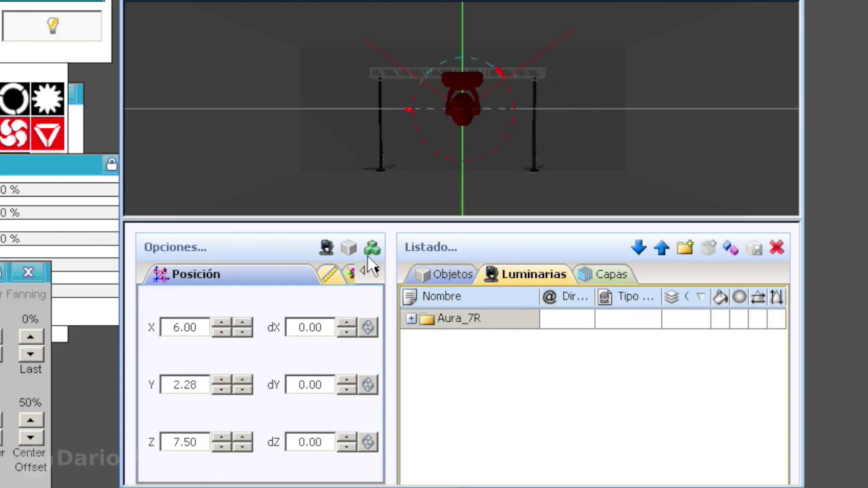
{"action": "left_click", "coordinate": [219, 433]}
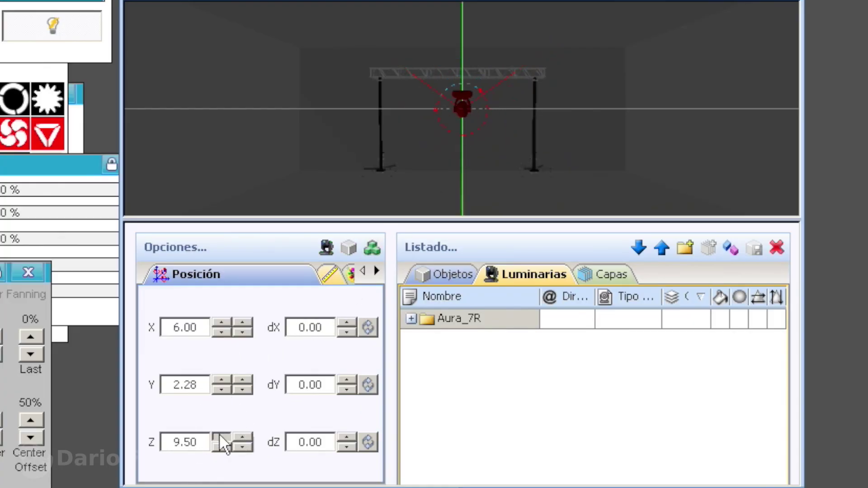
{"action": "left_click", "coordinate": [219, 433]}
{"action": "left_click", "coordinate": [219, 433]}
{"action": "left_click", "coordinate": [219, 382]}
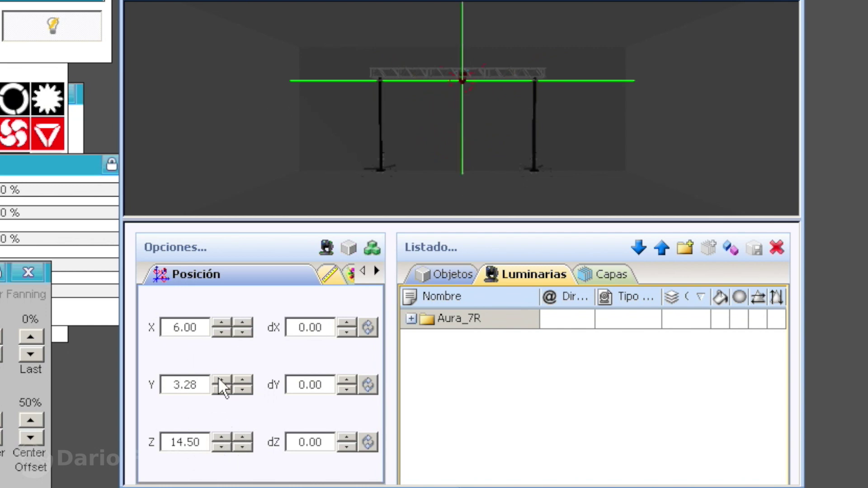
{"action": "left_click", "coordinate": [239, 390]}
{"action": "left_click", "coordinate": [239, 390]}
Set the Aura_7R fixture's X position to 3.20, in line with one of the truss uprights
{"action": "left_click", "coordinate": [225, 334]}
{"action": "left_click", "coordinate": [226, 334]}
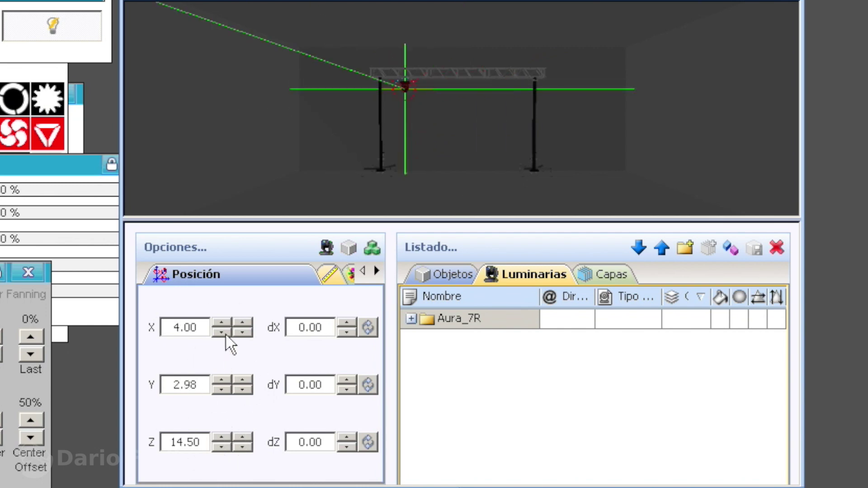
{"action": "left_click", "coordinate": [225, 334]}
{"action": "left_click", "coordinate": [243, 322]}
{"action": "left_click", "coordinate": [243, 322]}
{"action": "left_click", "coordinate": [243, 322]}
{"action": "left_click", "coordinate": [242, 322]}
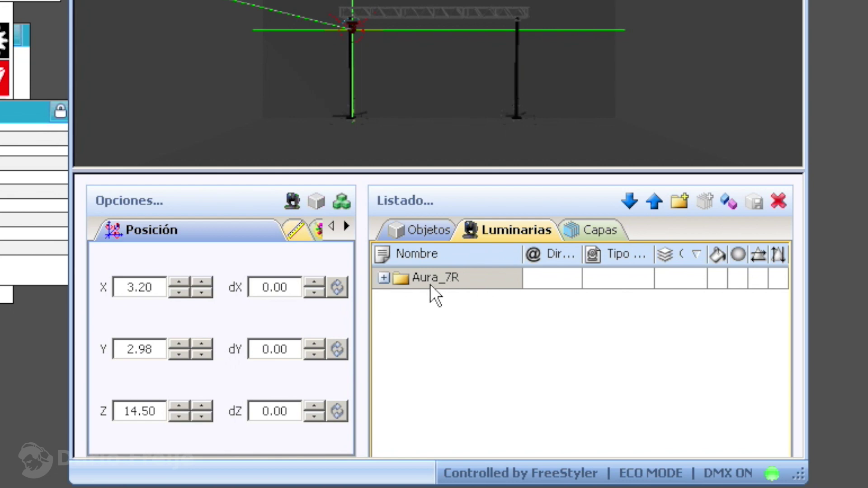
Expand the Aura_7R folder in the list of lights and select the folder
{"action": "left_click", "coordinate": [431, 281]}
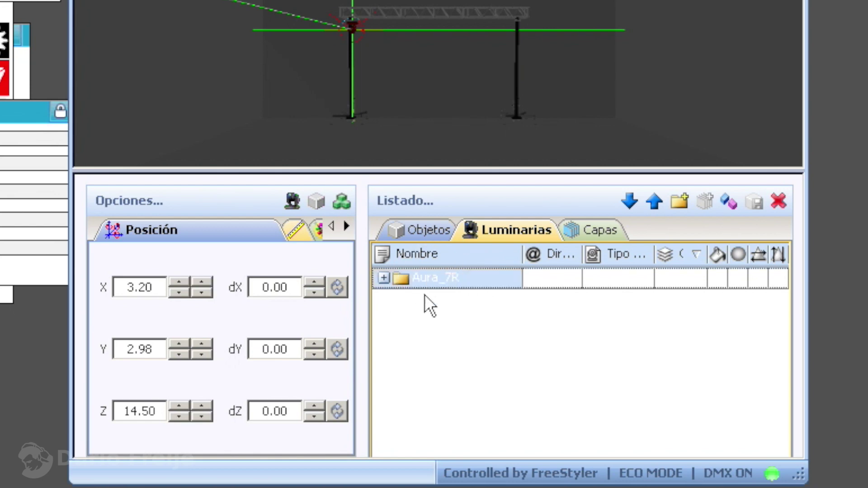
{"action": "left_click", "coordinate": [384, 277]}
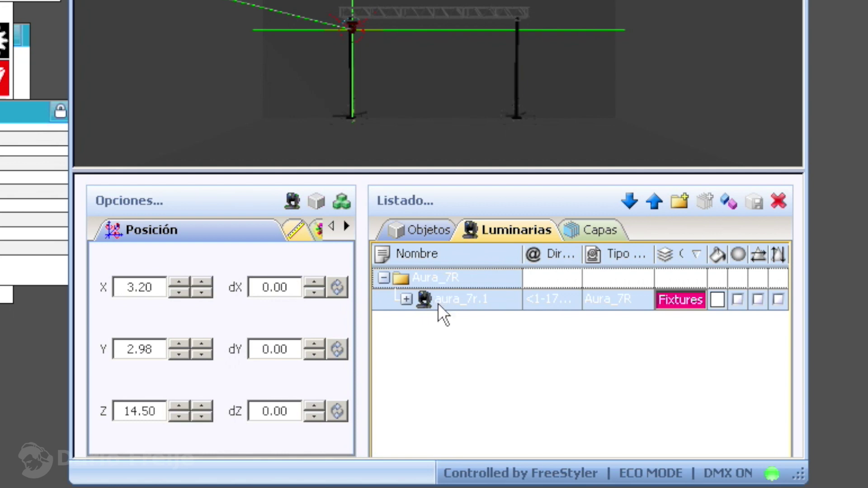
{"action": "left_click", "coordinate": [423, 280]}
{"action": "left_click", "coordinate": [294, 200]}
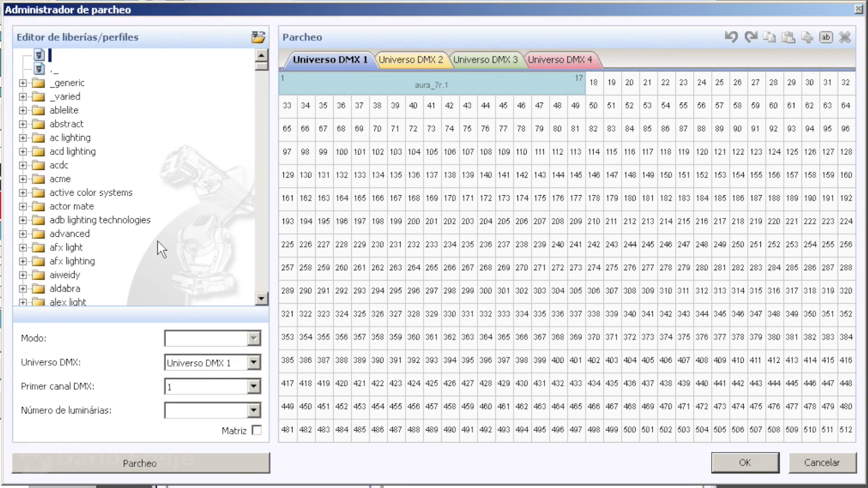
{"action": "left_click", "coordinate": [24, 234]}
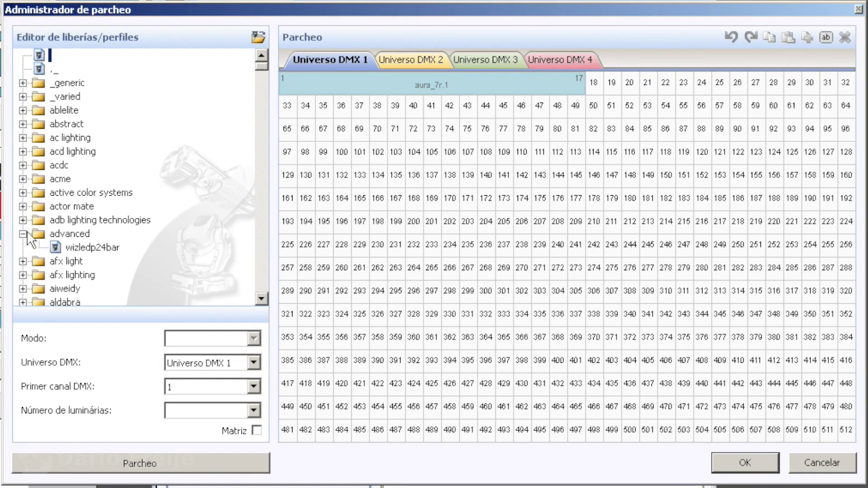
{"action": "key", "text": "s"}
{"action": "key", "text": "l"}
{"action": "double_click", "coordinate": [85, 285]}
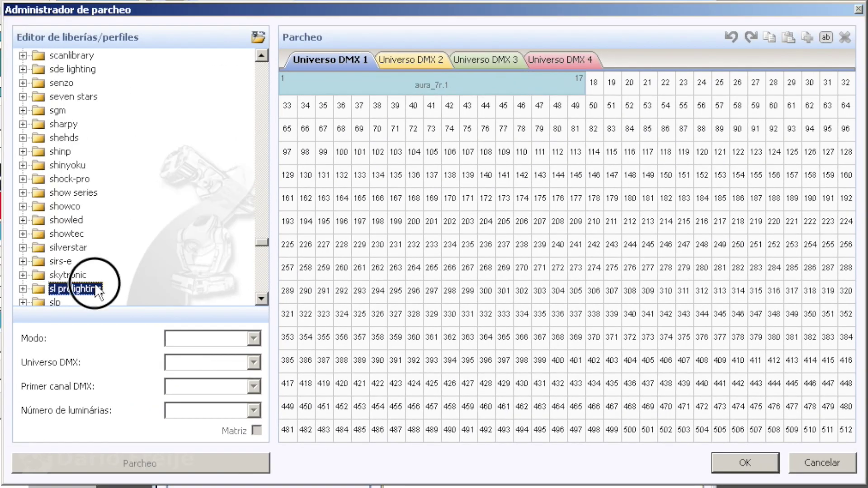
{"action": "left_click", "coordinate": [89, 275]}
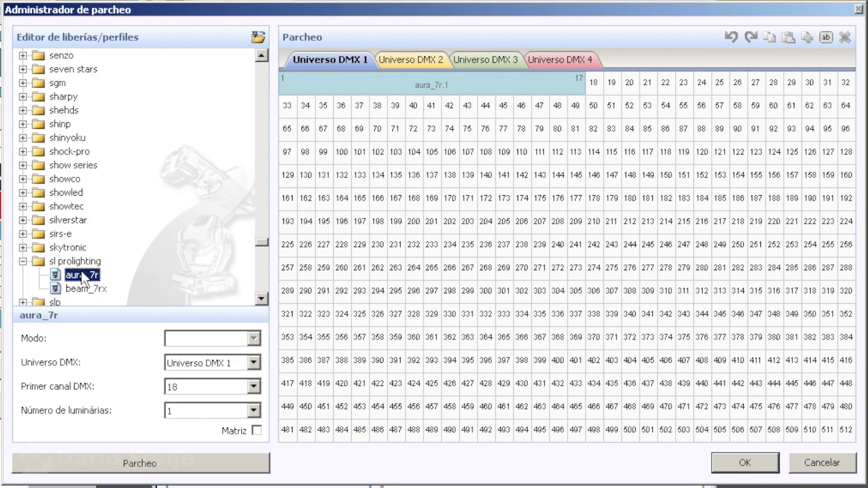
{"action": "left_click", "coordinate": [253, 386]}
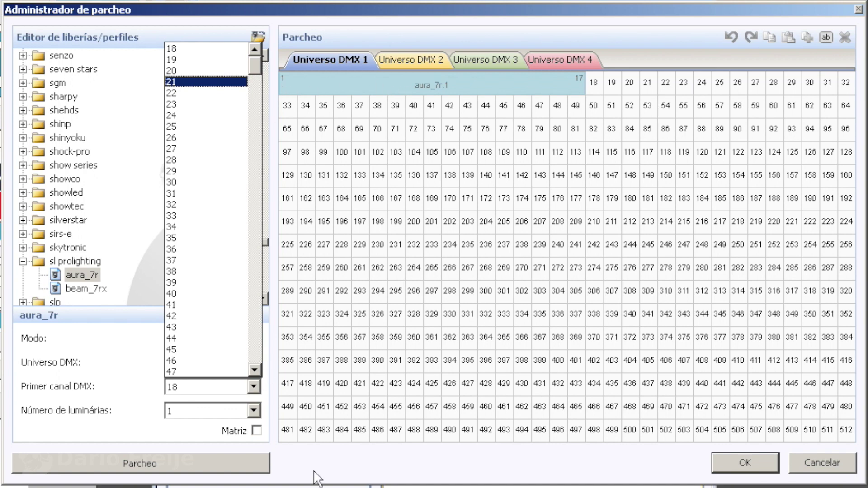
{"action": "left_click", "coordinate": [828, 462]}
{"action": "left_click", "coordinate": [819, 465]}
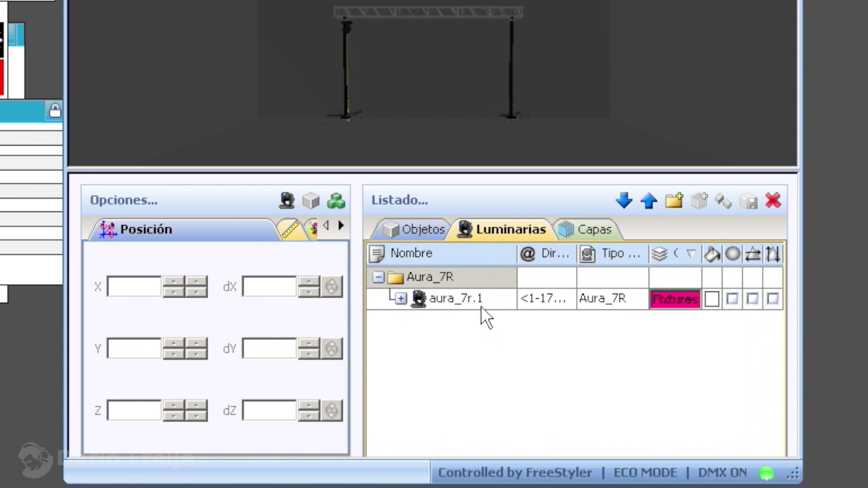
Preview the stage in user mode and return to build mode
{"action": "left_click", "coordinate": [475, 303]}
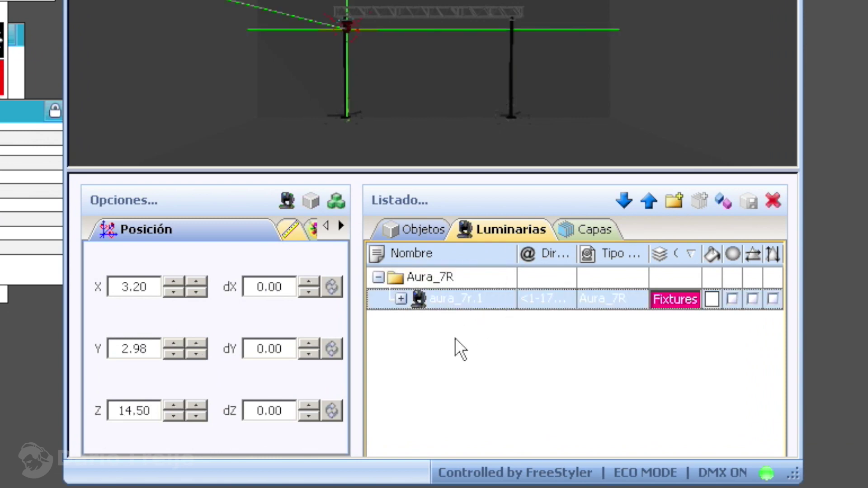
{"action": "left_click", "coordinate": [459, 283]}
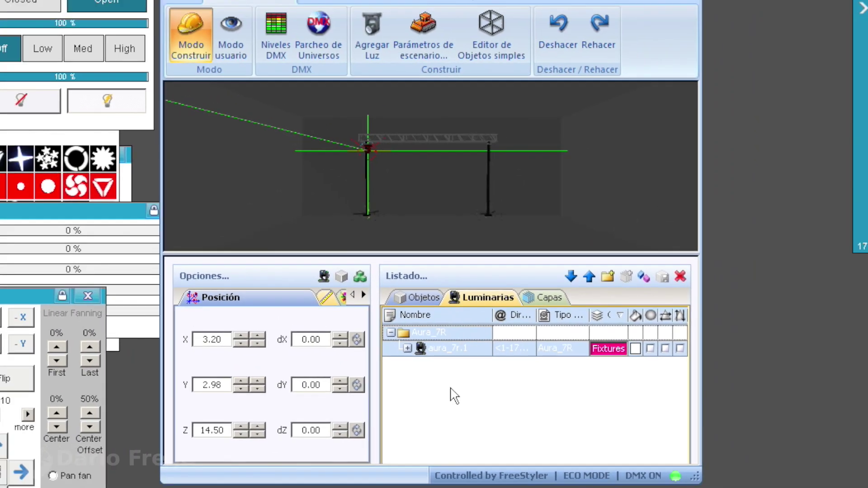
{"action": "left_click", "coordinate": [224, 37]}
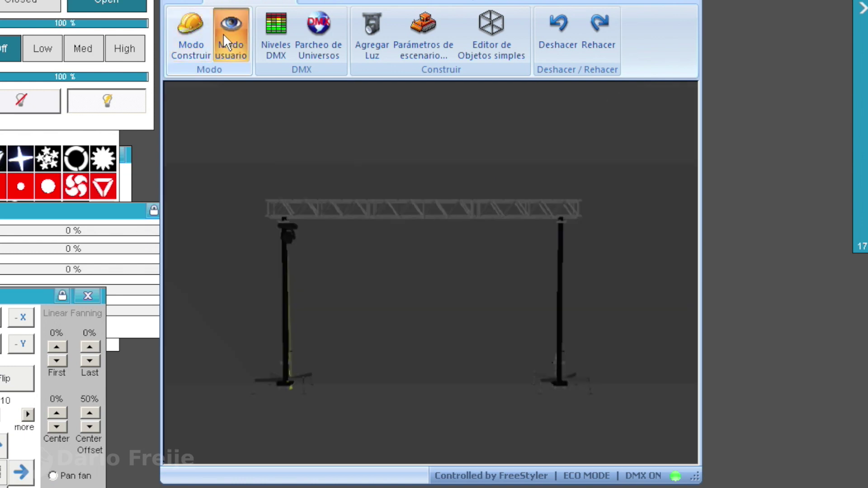
{"action": "left_click", "coordinate": [196, 48]}
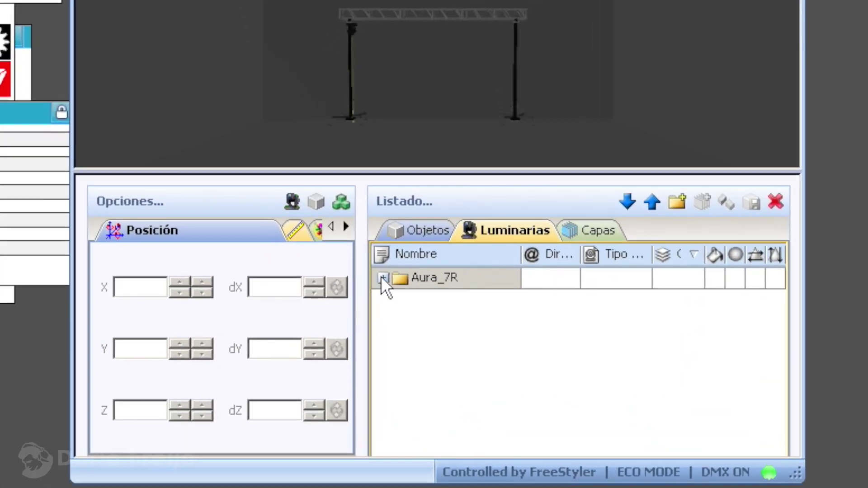
Duplicate the aura_7r.1 fixture from the Aura_7R folder with an X offset of 1.00
{"action": "left_click", "coordinate": [382, 278]}
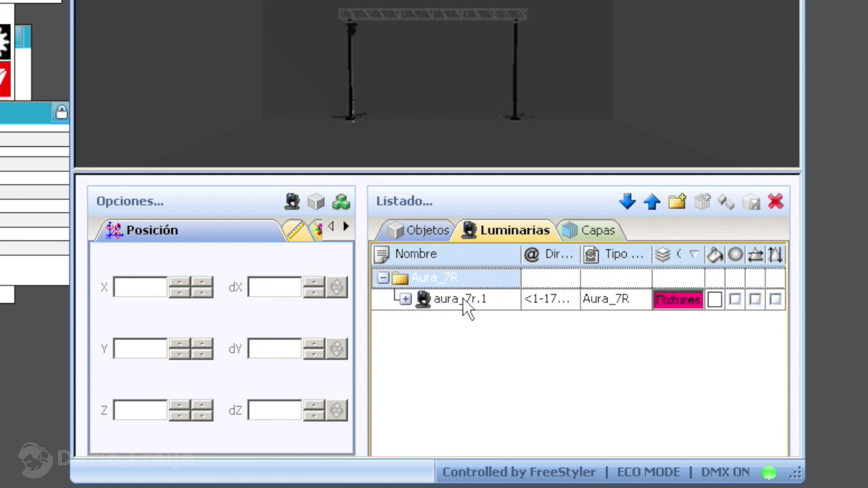
{"action": "left_click", "coordinate": [463, 298]}
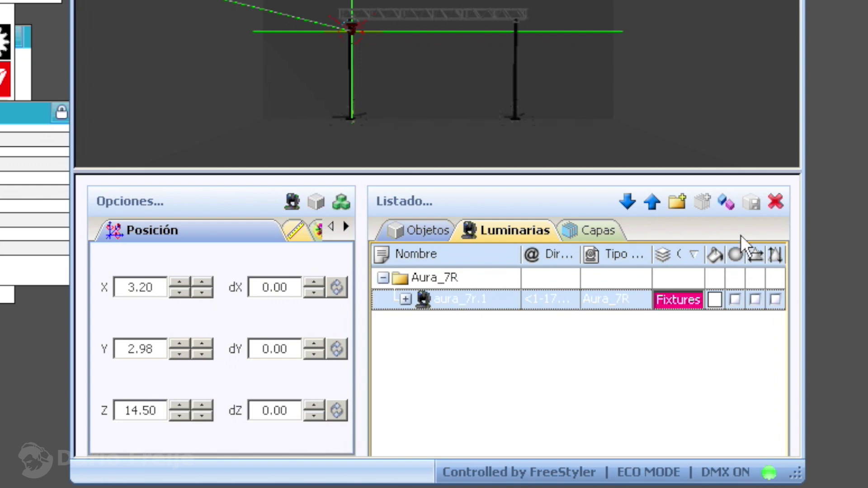
{"action": "left_click", "coordinate": [726, 203]}
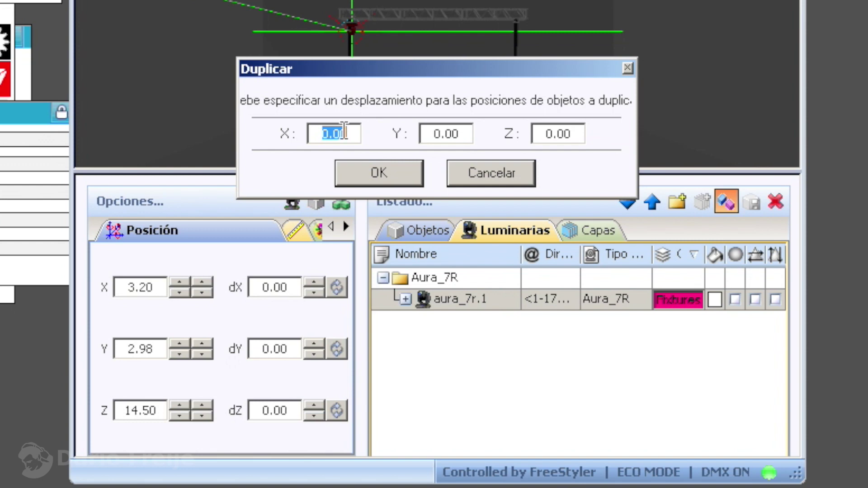
{"action": "type", "text": "1.00"}
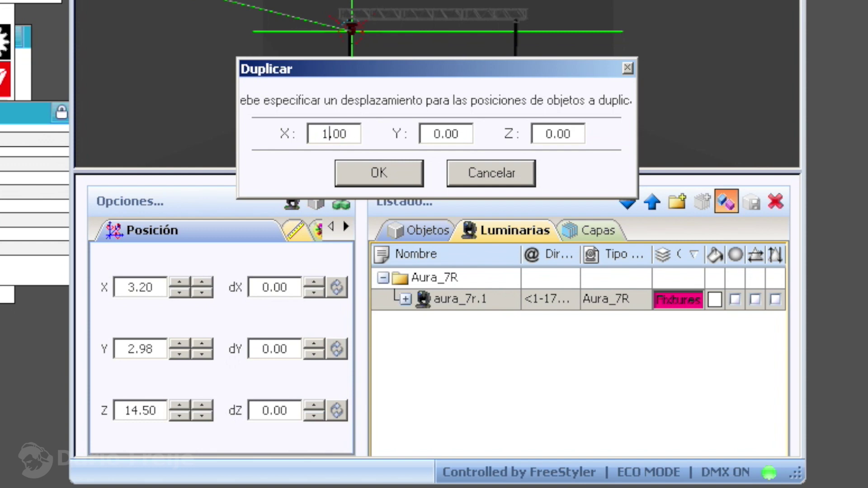
{"action": "left_click", "coordinate": [371, 169]}
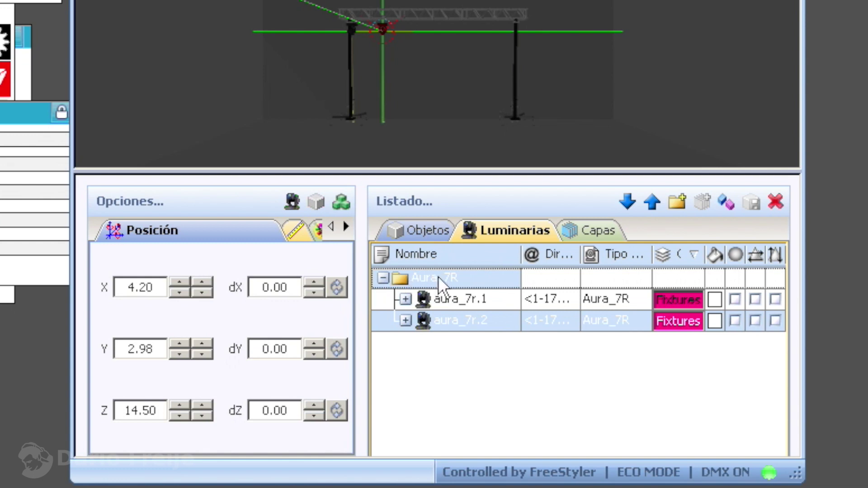
Duplicate the aura_7r.2 fixture with an X offset of 1.00
{"action": "left_click", "coordinate": [476, 297]}
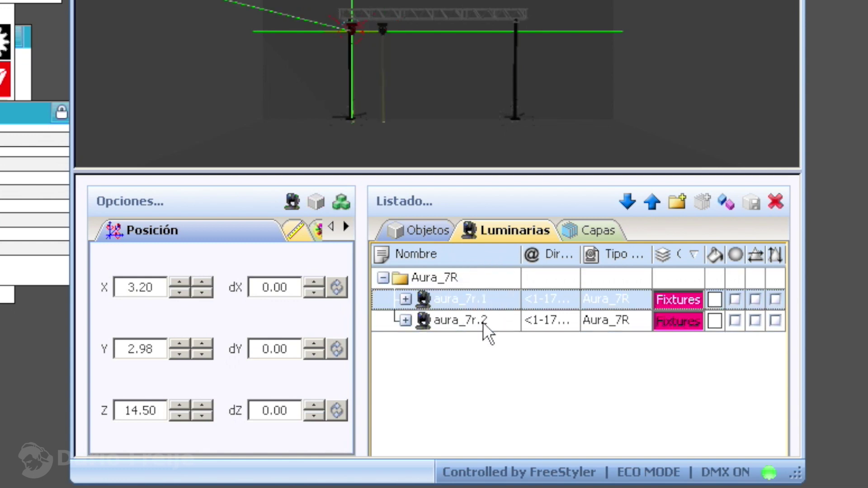
{"action": "left_click", "coordinate": [483, 322]}
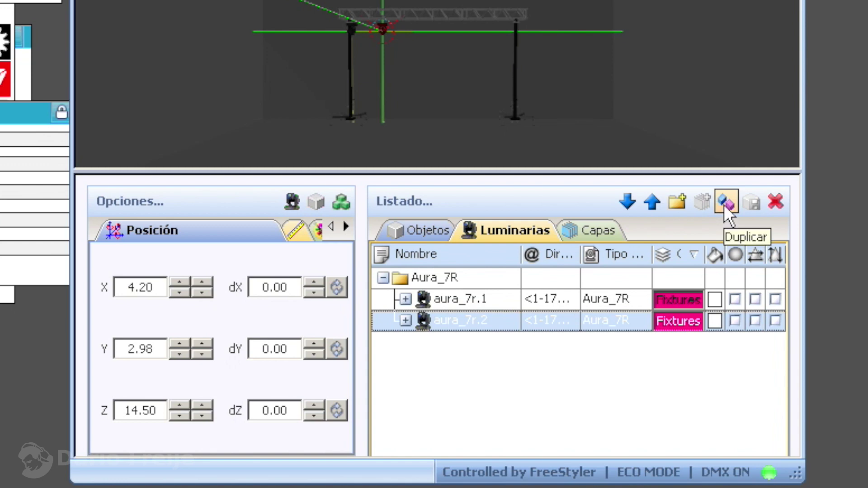
{"action": "right_click", "coordinate": [481, 321]}
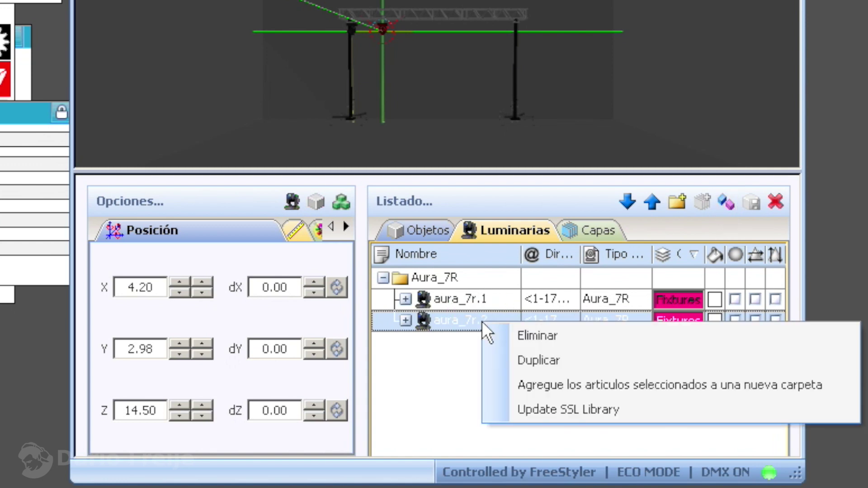
{"action": "left_click", "coordinate": [549, 358]}
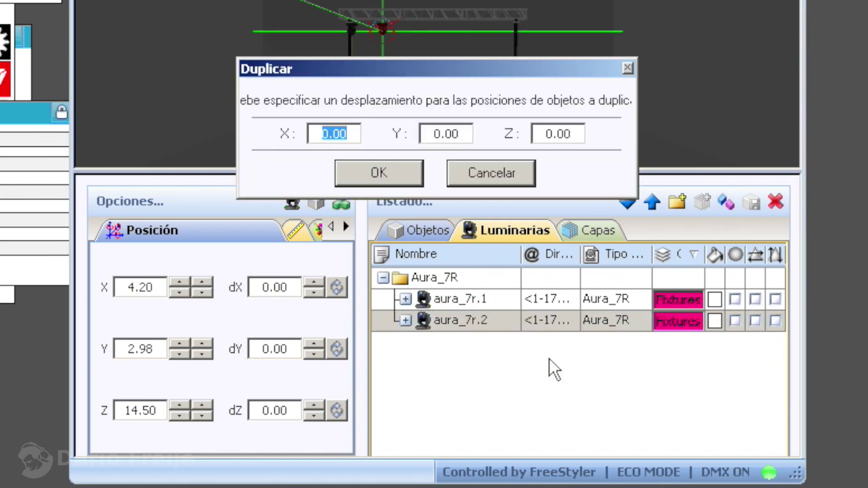
{"action": "type", "text": "1.00"}
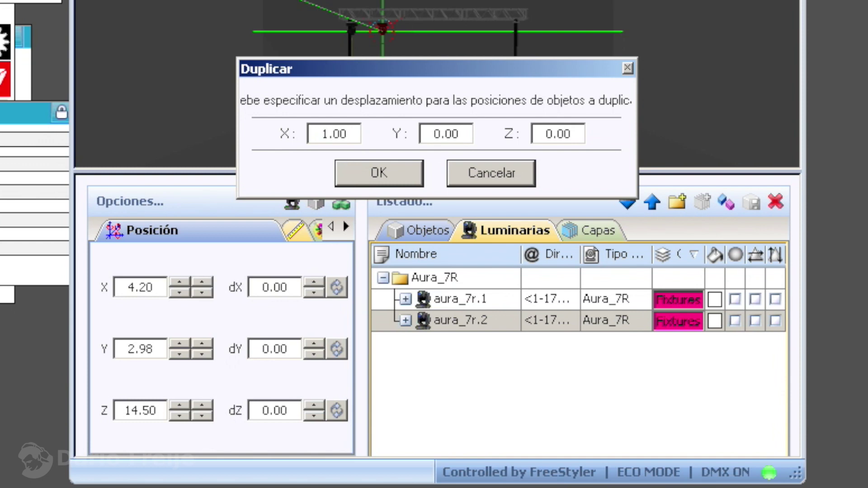